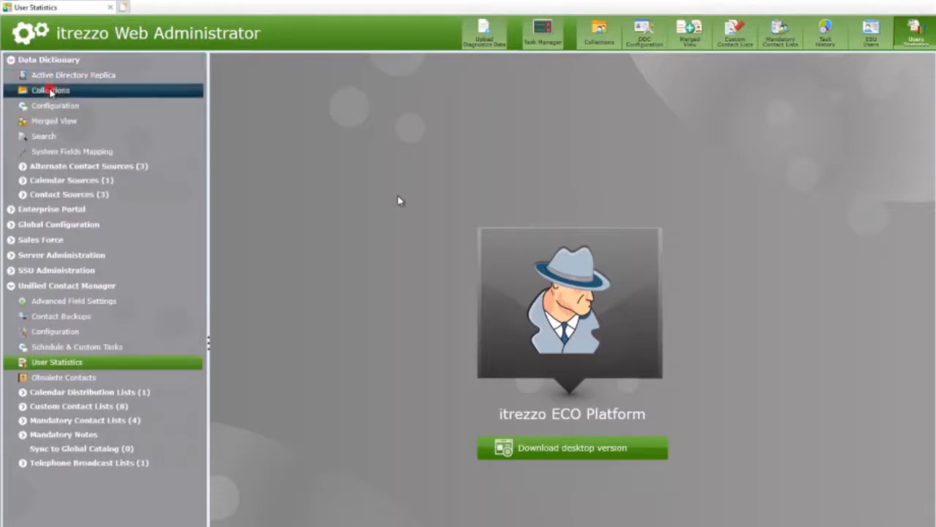
- Create a new Data Dictionary collection and name it "GAL Source 1"
click(56, 89)
click(902, 66)
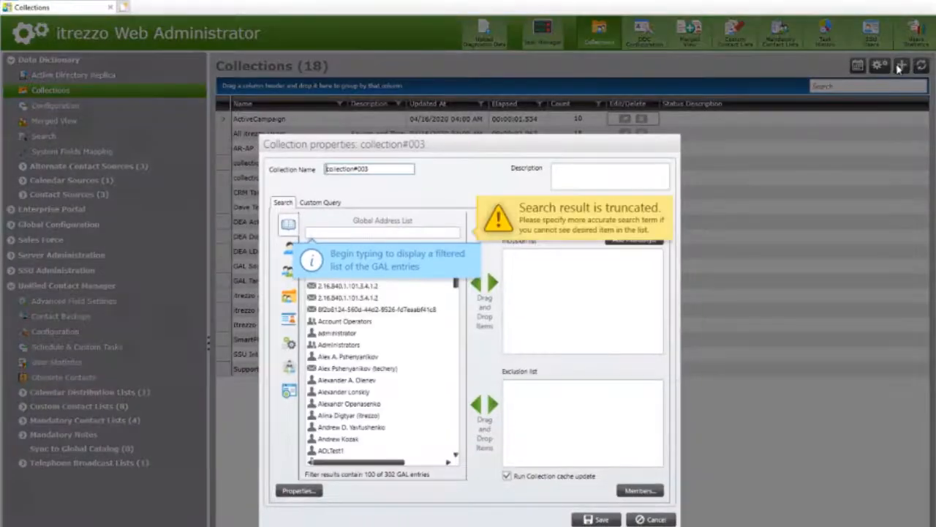
drag(369, 170, 247, 171)
text(GAL Source 1)
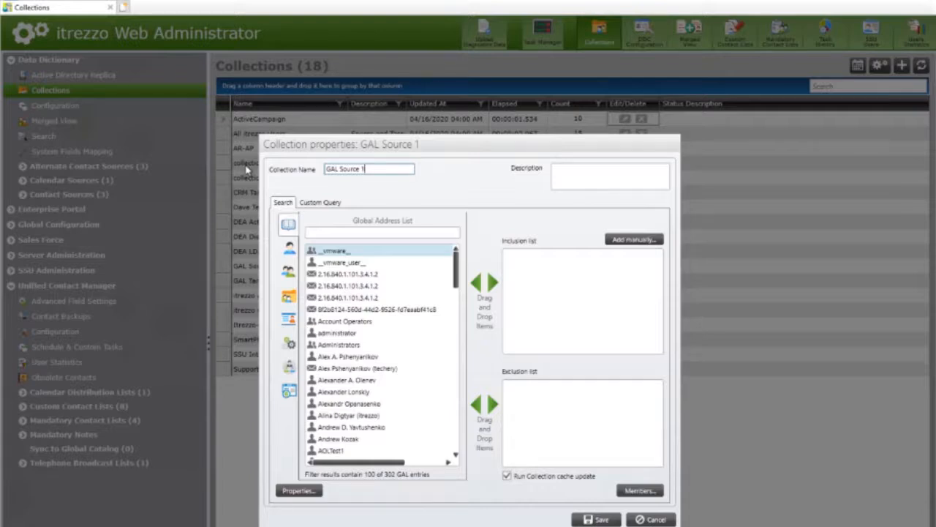
- Add the DL All itrezzo group to the collection's inclusion list and save it with the description "Here is a description"
click(289, 274)
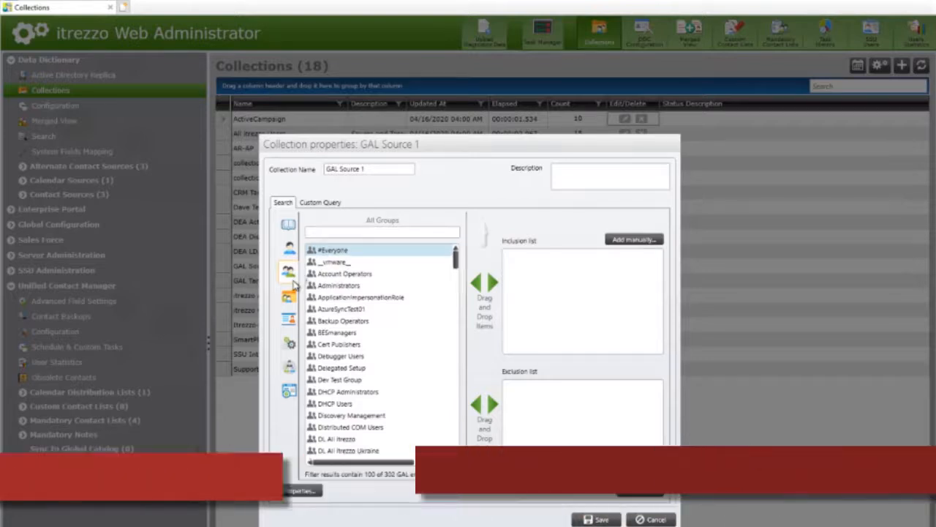
scroll(455, 274, down, 5)
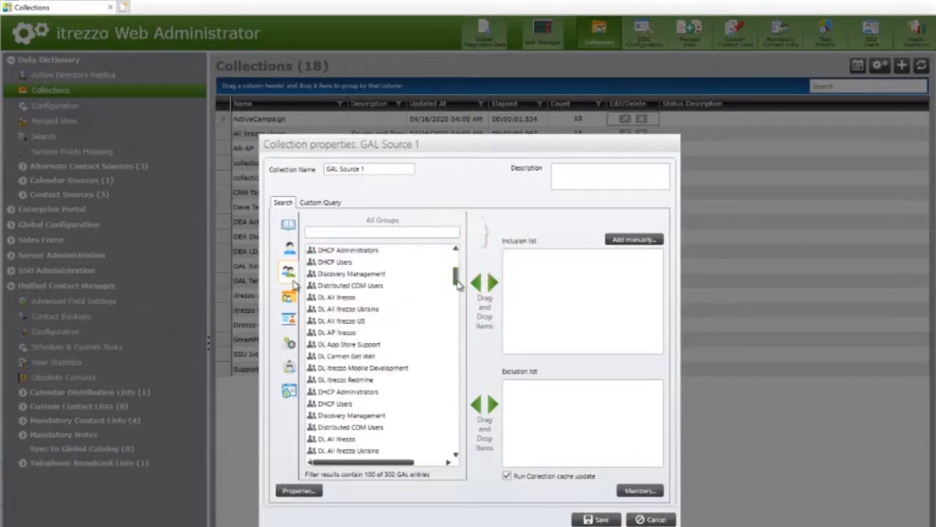
click(325, 230)
text(DL)
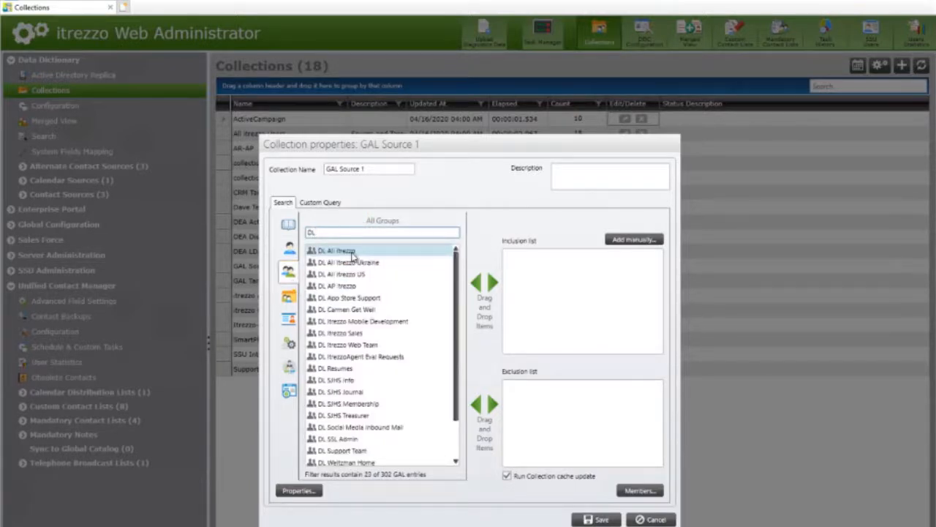
drag(351, 255, 541, 294)
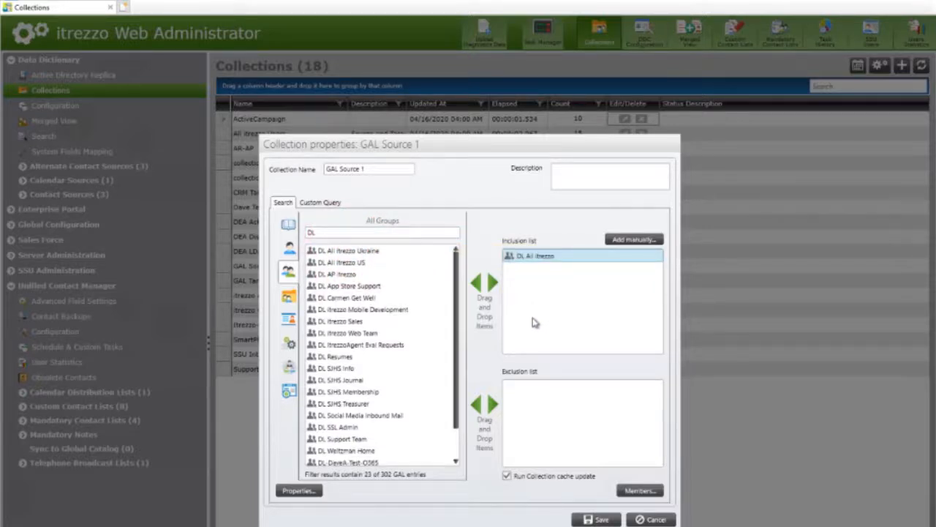
text(Here is a description)
click(596, 519)
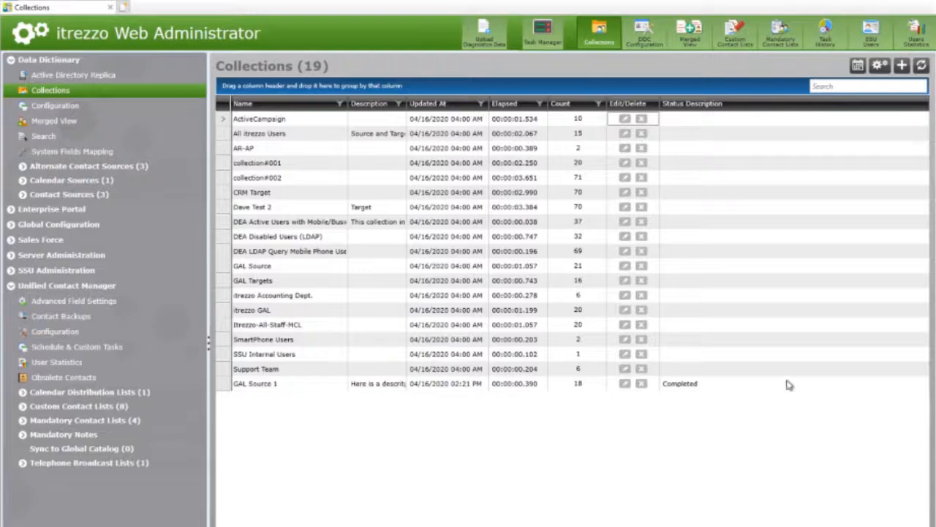
- Create another collection and name it "GAL Target 1"
click(902, 66)
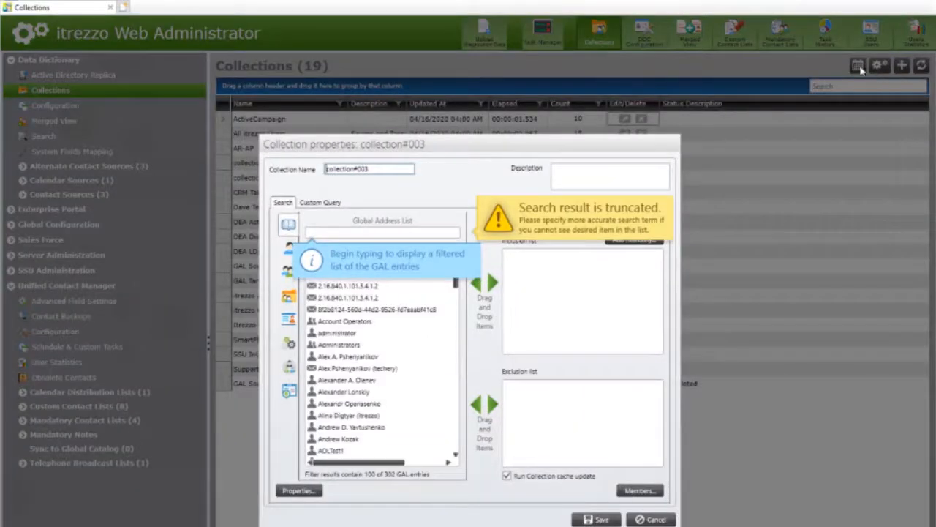
triple_click(378, 166)
text(GAL Target 1)
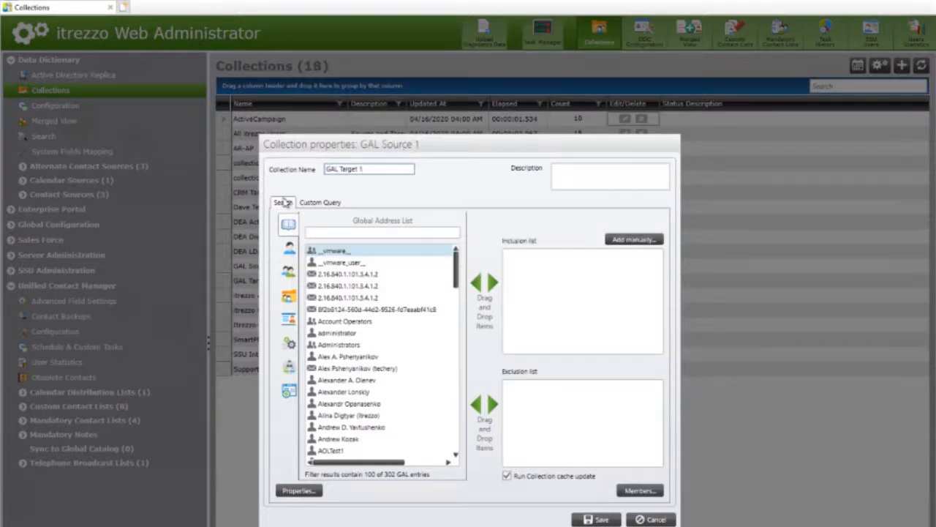
- Filter the groups by "DL", add DL All itrezzo to the GAL Target 1 inclusion list, and save the collection
click(289, 275)
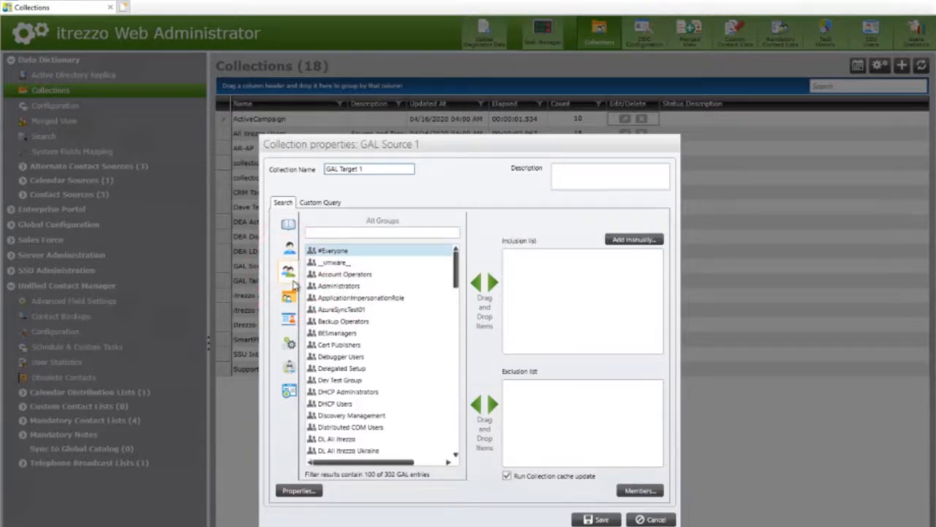
click(315, 233)
text(DL)
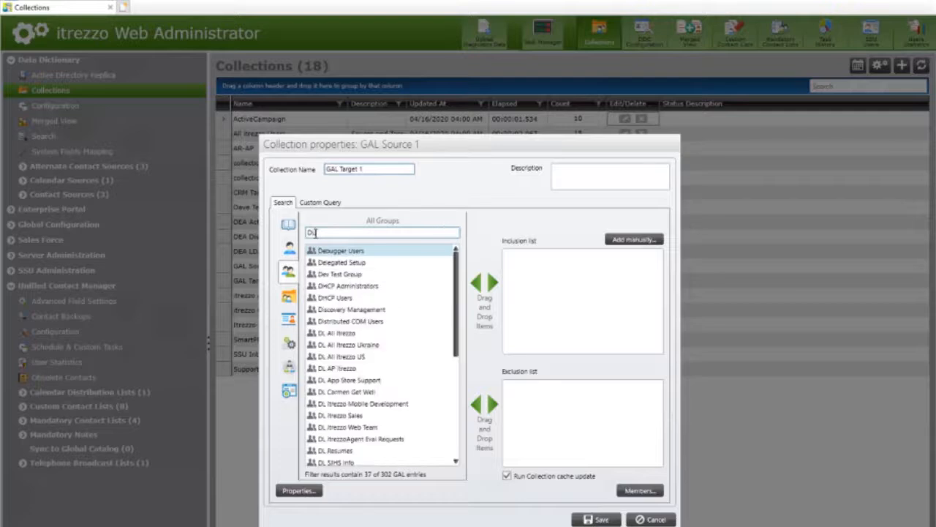
drag(352, 255, 547, 260)
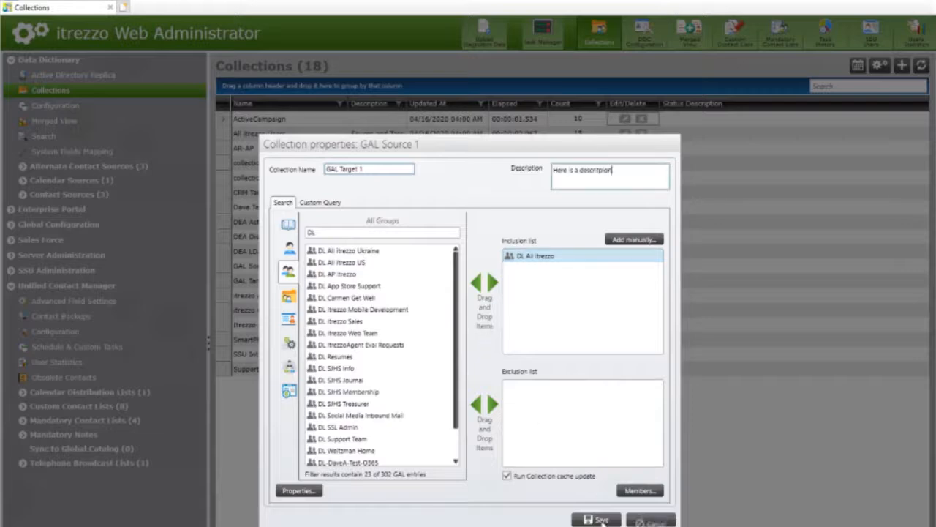
click(596, 519)
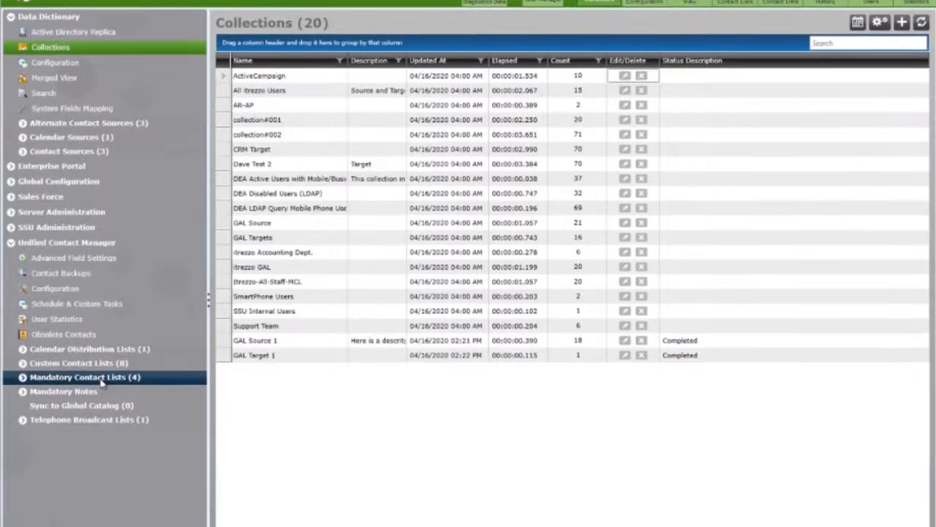
- Expand the Mandatory Contact Lists and open the properties of the All Hands list
click(42, 419)
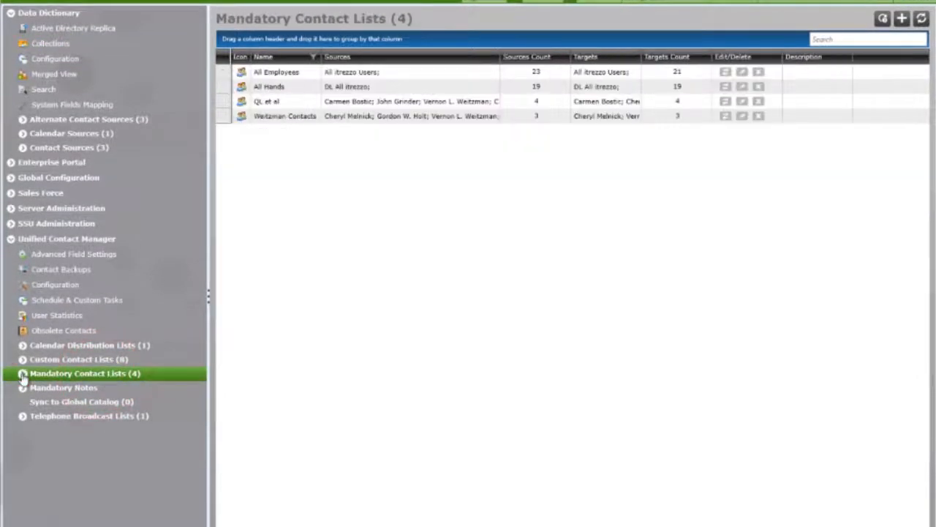
click(22, 374)
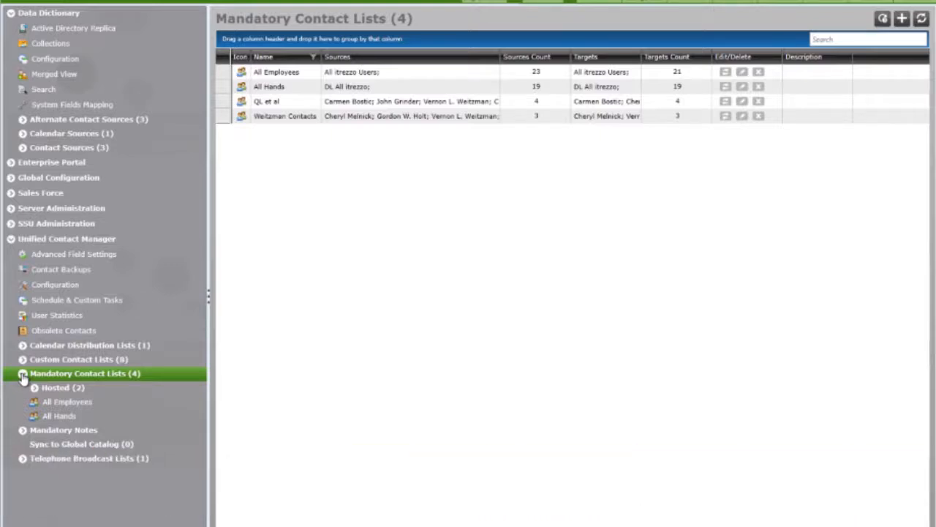
click(60, 417)
right_click(60, 418)
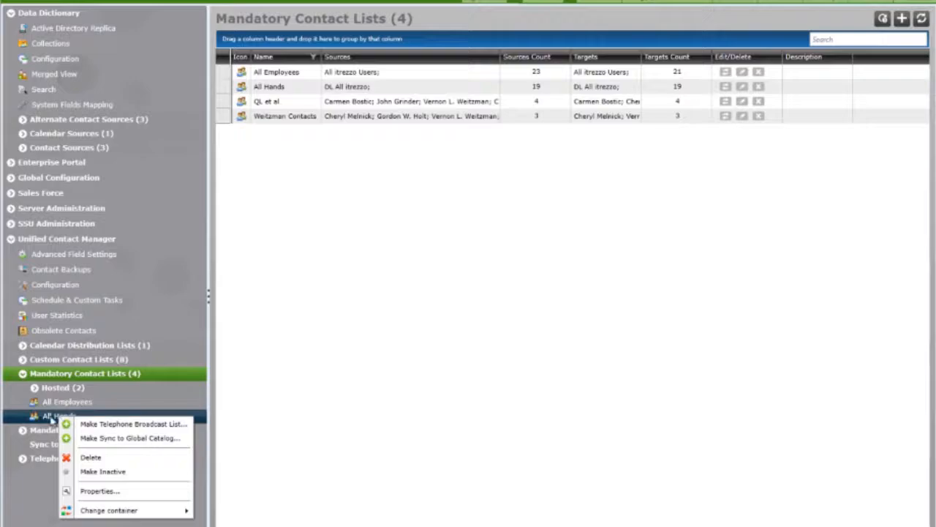
click(90, 492)
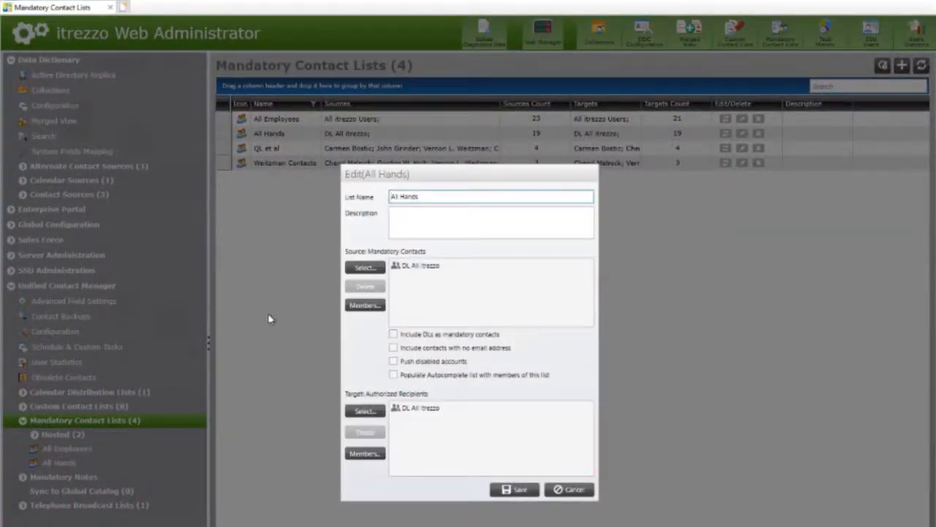
- Replace DL All itrezzo with the GAL Source 1 collection as the source of the All Hands list
click(395, 266)
click(376, 270)
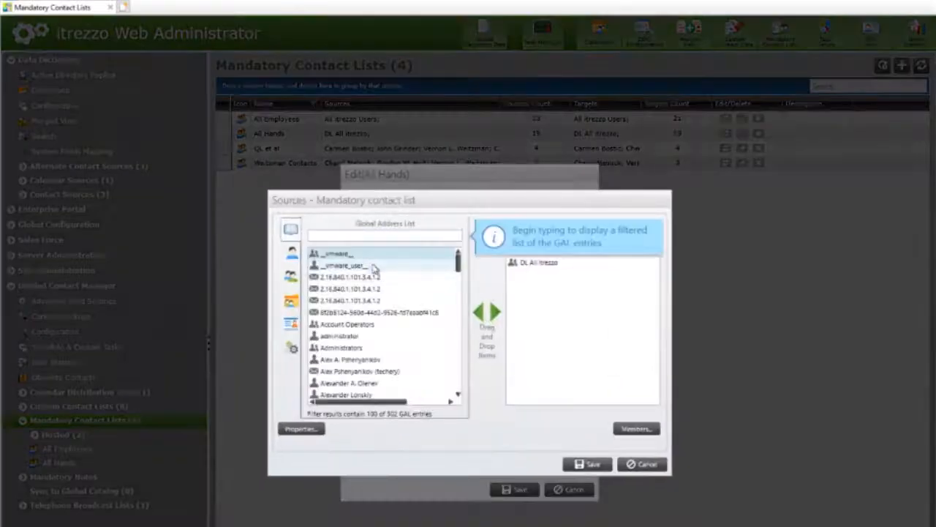
click(292, 302)
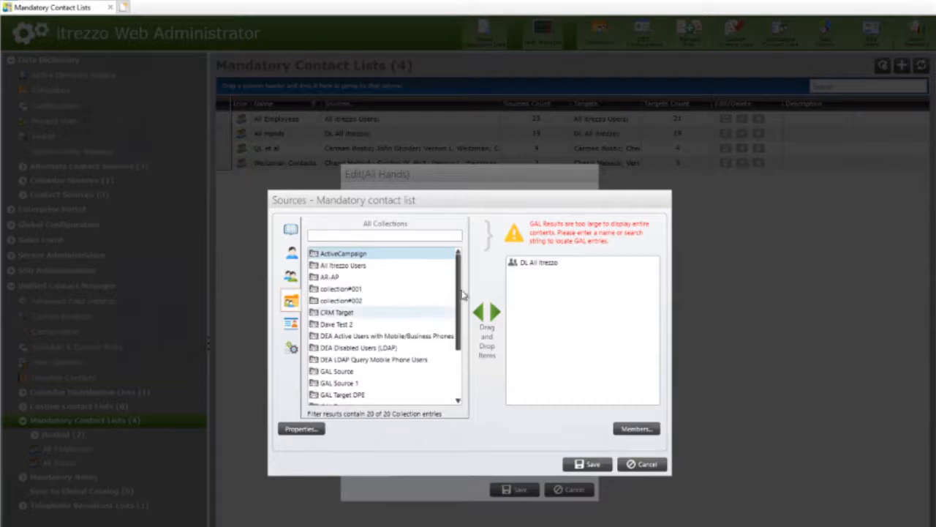
click(541, 264)
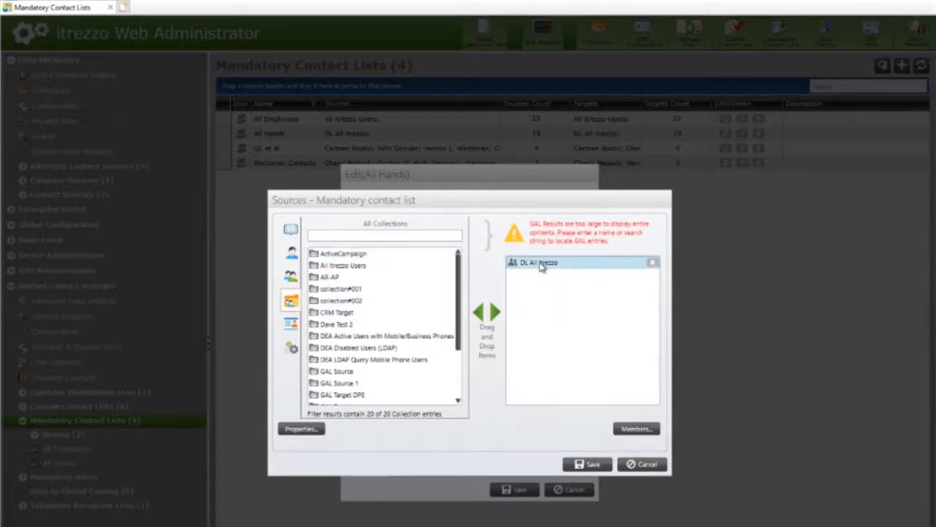
click(652, 263)
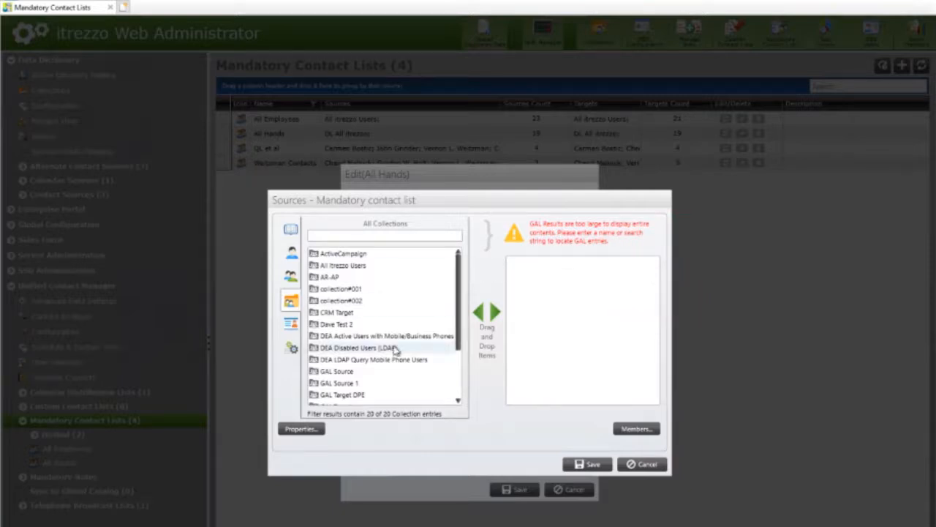
drag(336, 383, 551, 307)
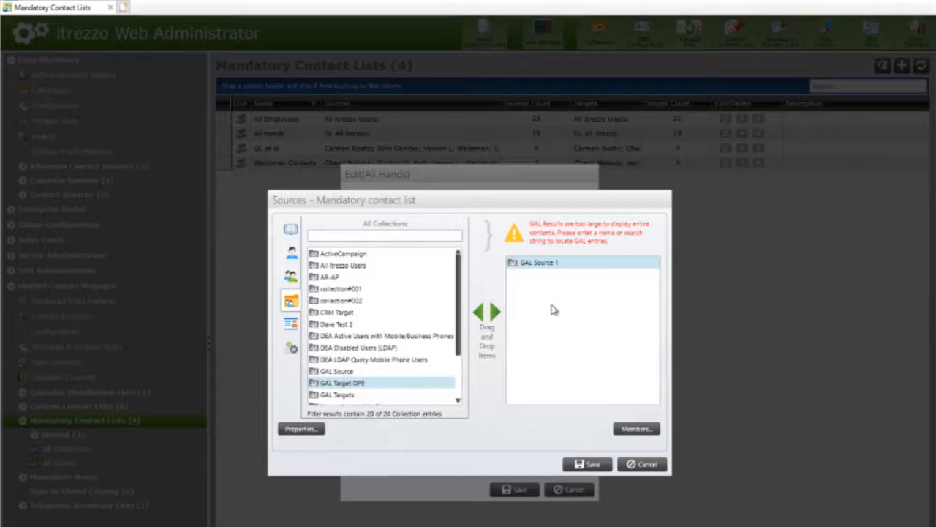
click(586, 464)
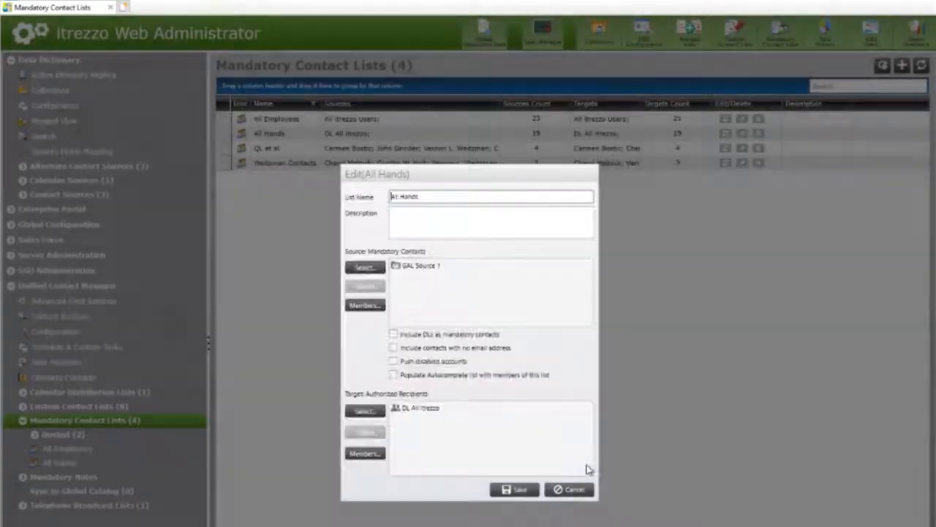
- Replace DL All itrezzo with the GAL Target DPE collection as the All Hands target, then save and refresh the lists
click(366, 413)
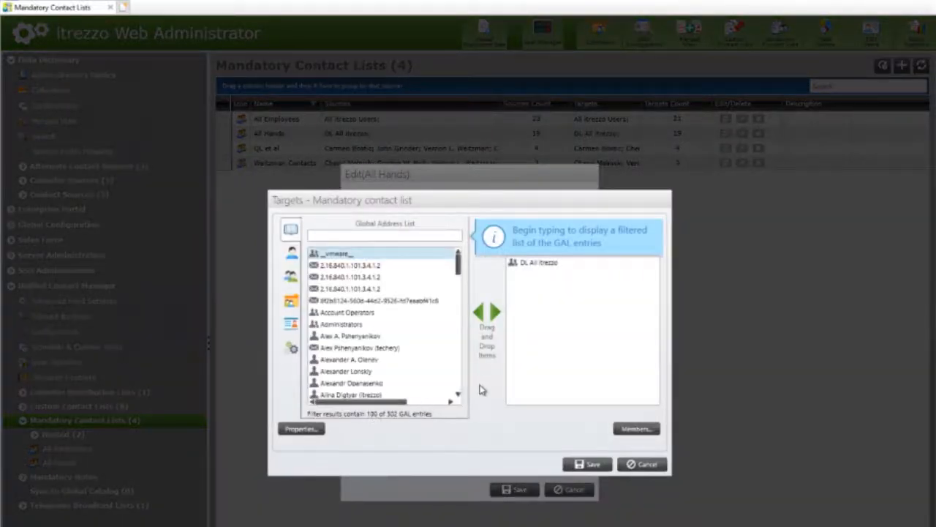
click(559, 265)
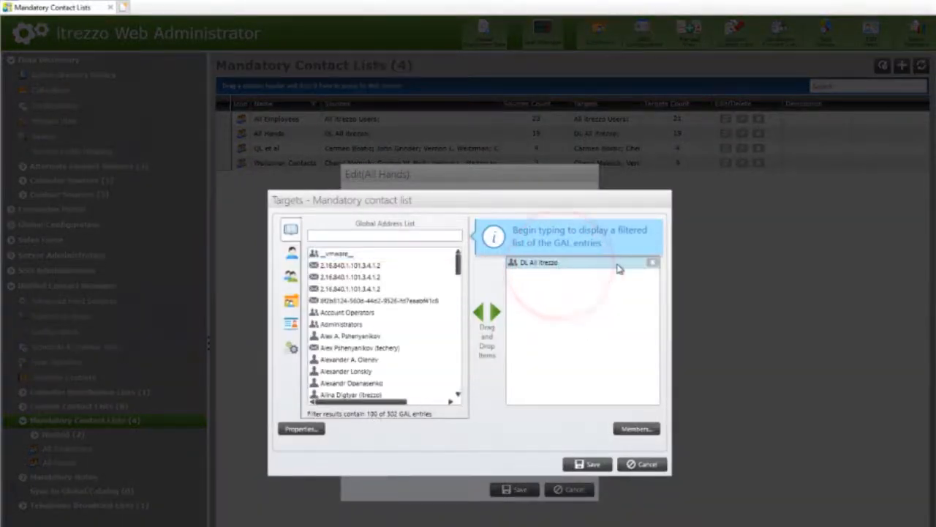
click(652, 263)
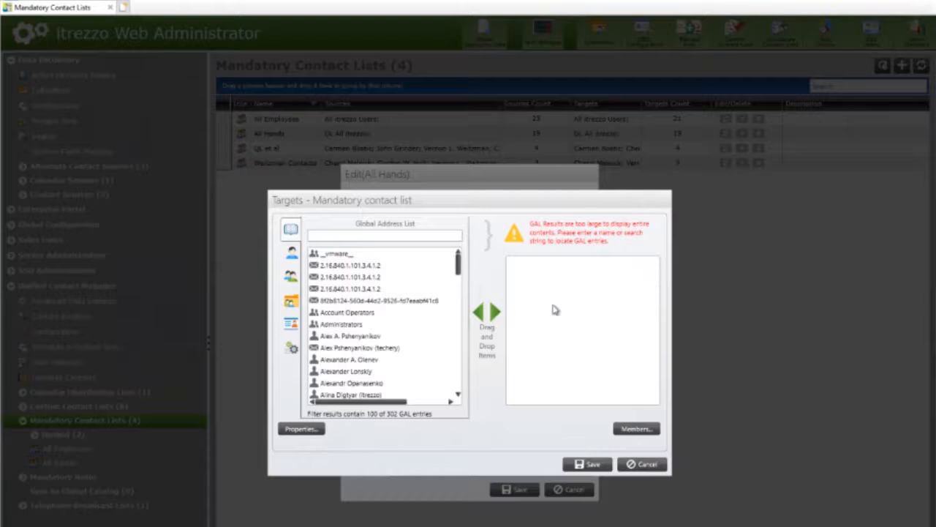
click(291, 301)
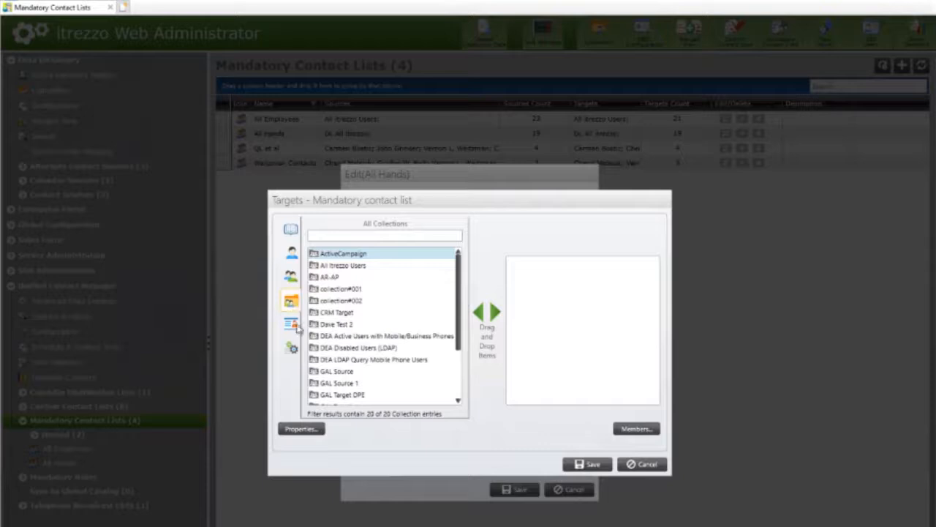
click(336, 395)
drag(458, 351, 549, 314)
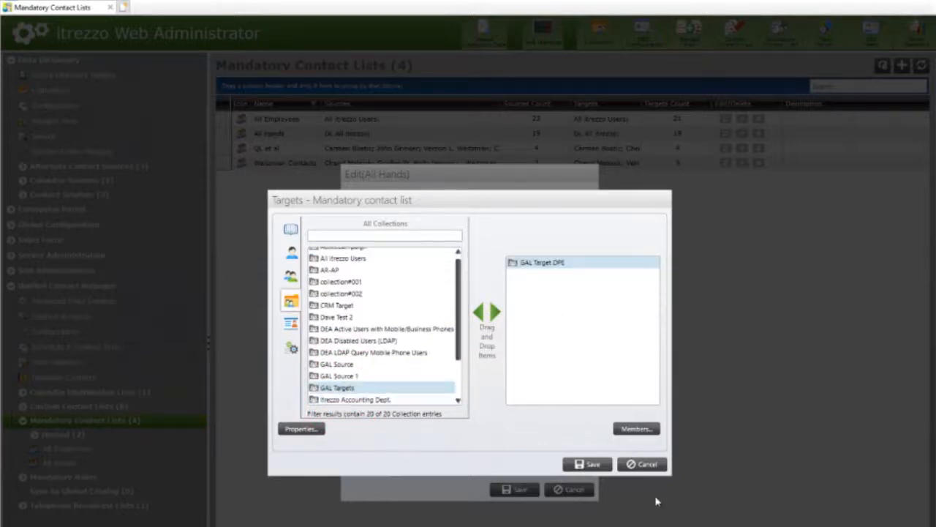
click(588, 467)
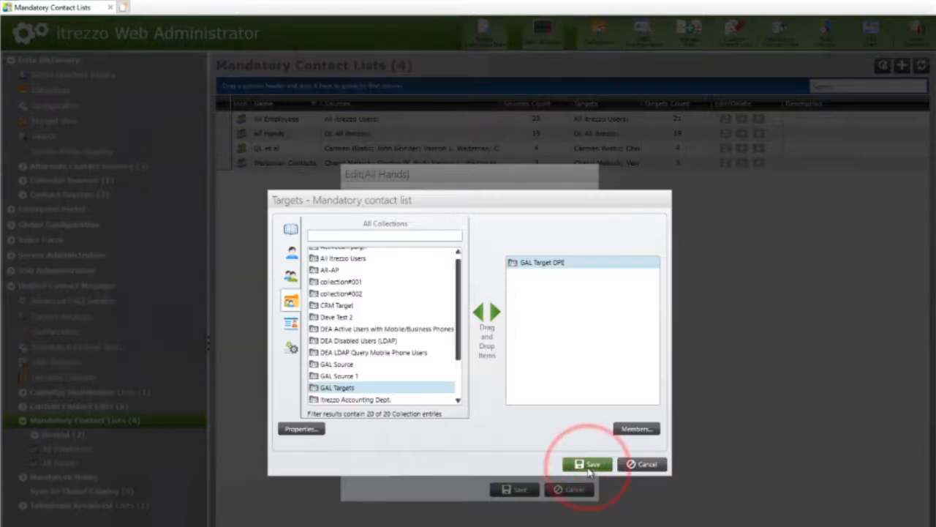
click(514, 489)
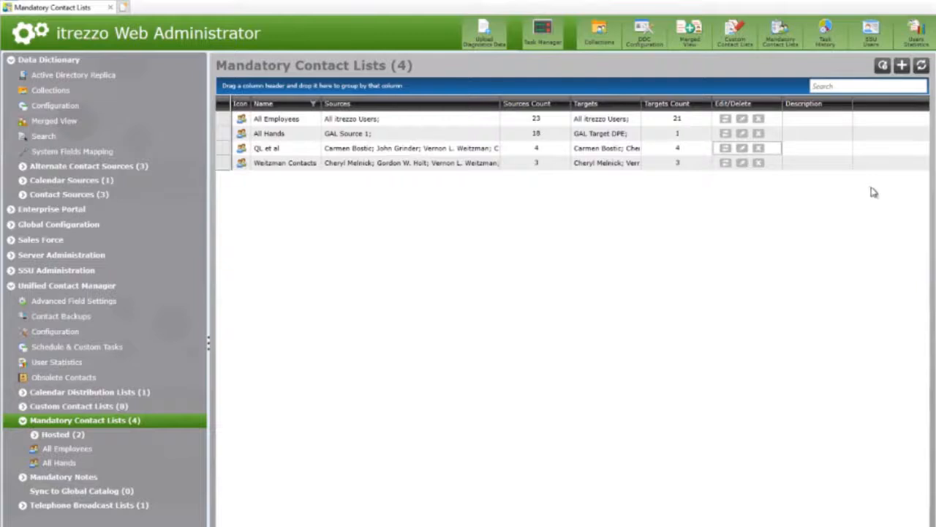
click(921, 65)
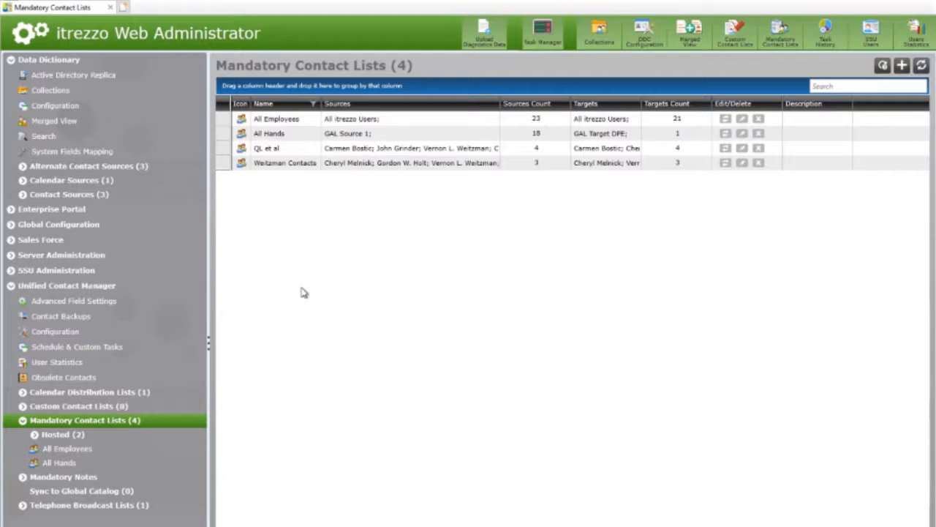
- Open User Enablement from User Statistics, add the GAL Target DPE collection to the automatic license sources, and save the settings
click(58, 362)
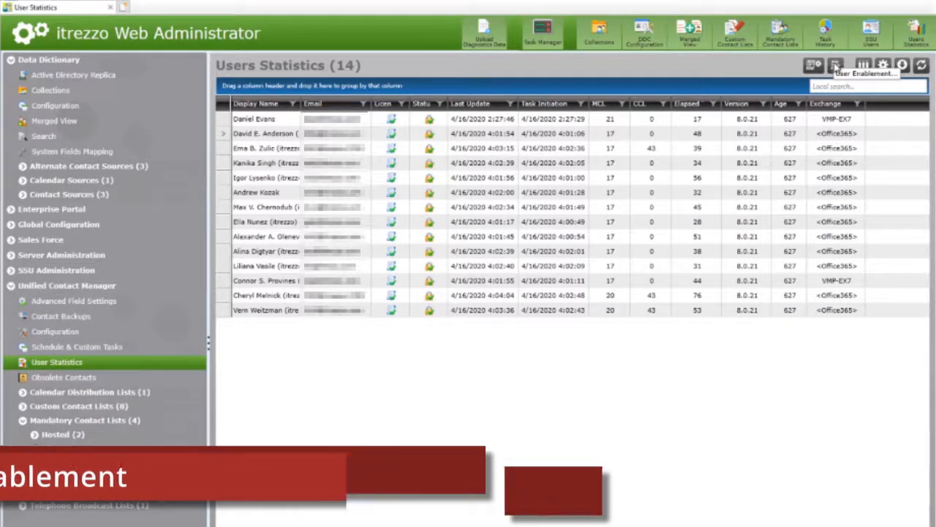
click(836, 65)
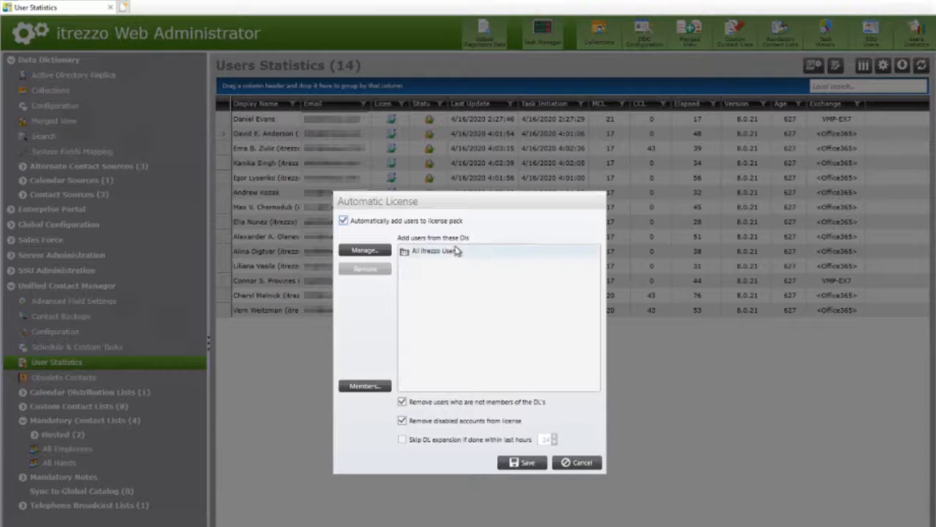
click(357, 251)
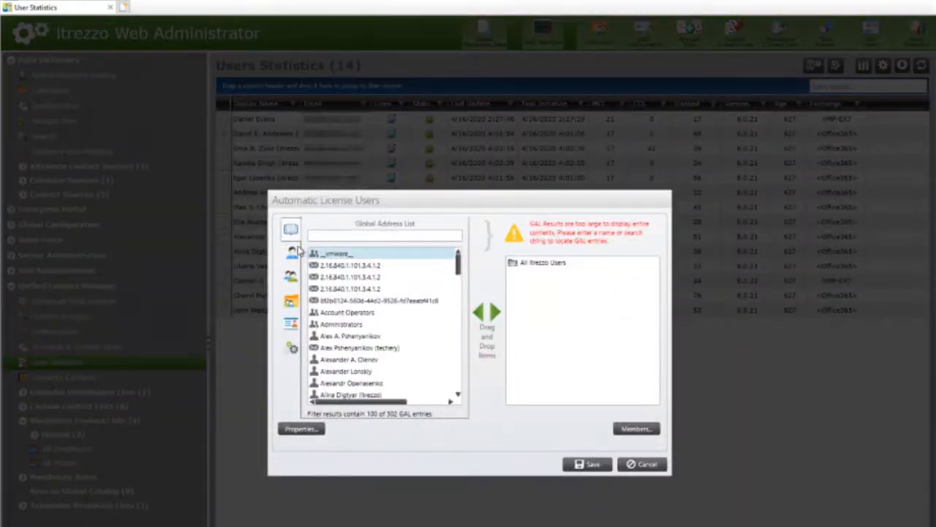
click(291, 302)
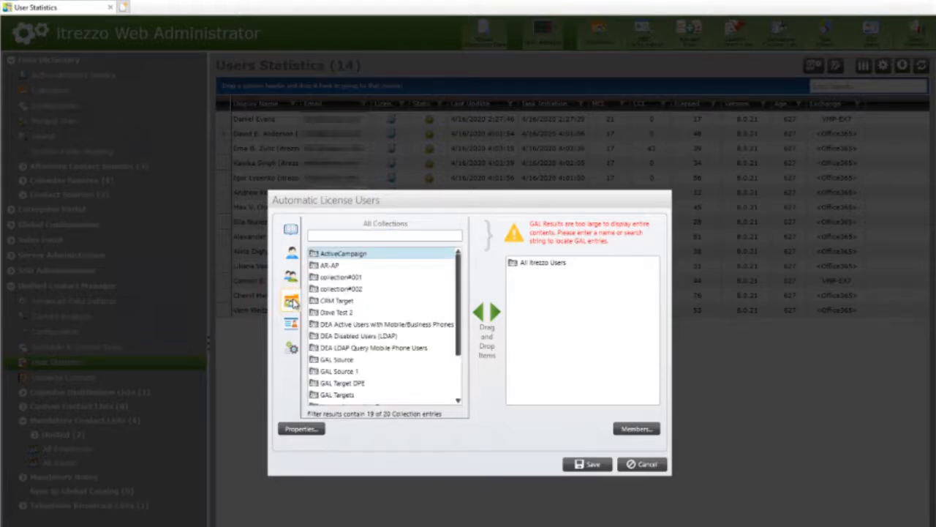
drag(338, 383, 533, 324)
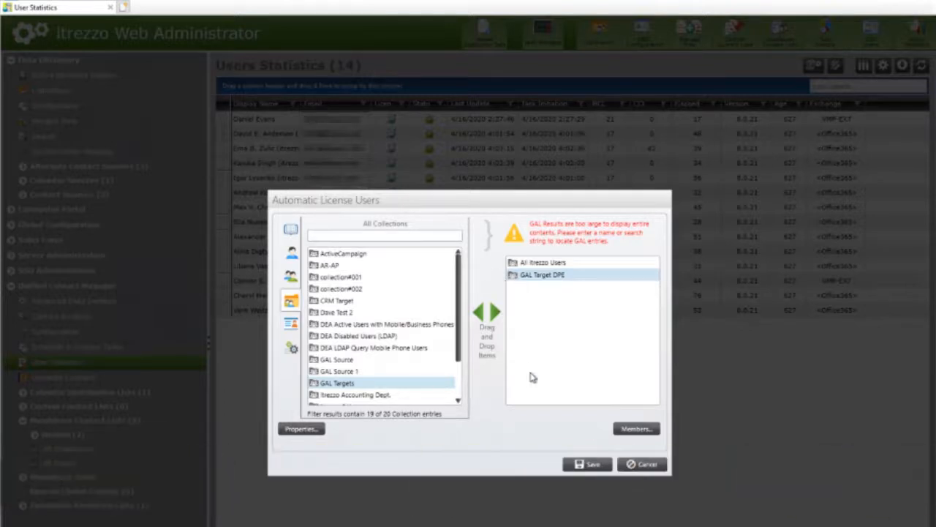
click(589, 464)
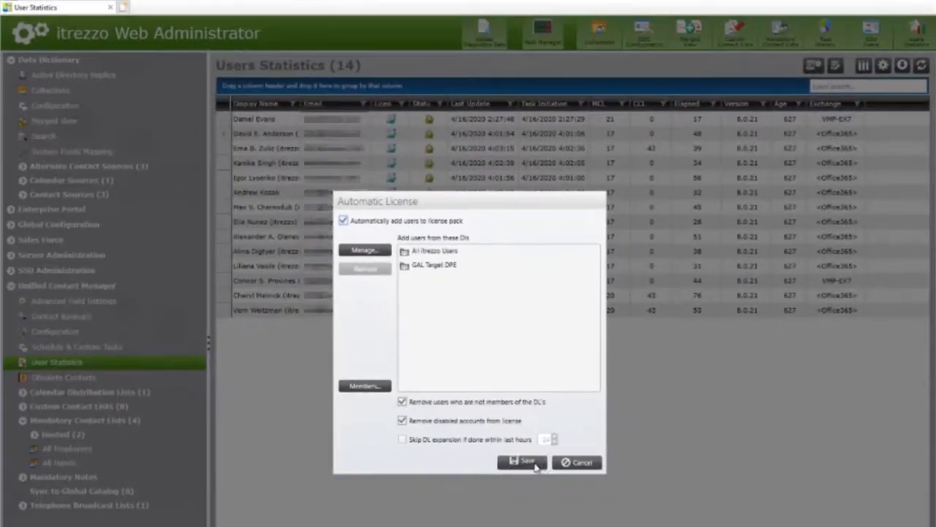
click(558, 455)
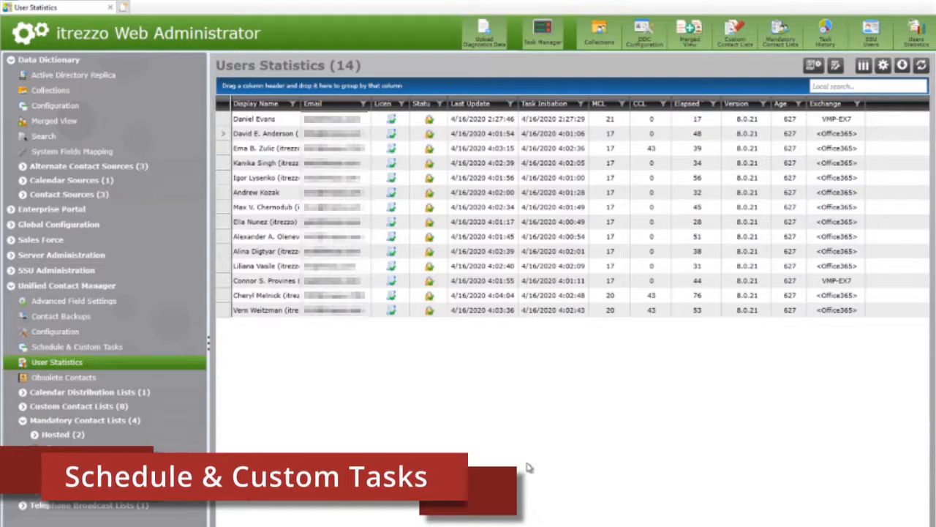
- Create a new advanced schedule that runs daily at 18:30
click(79, 349)
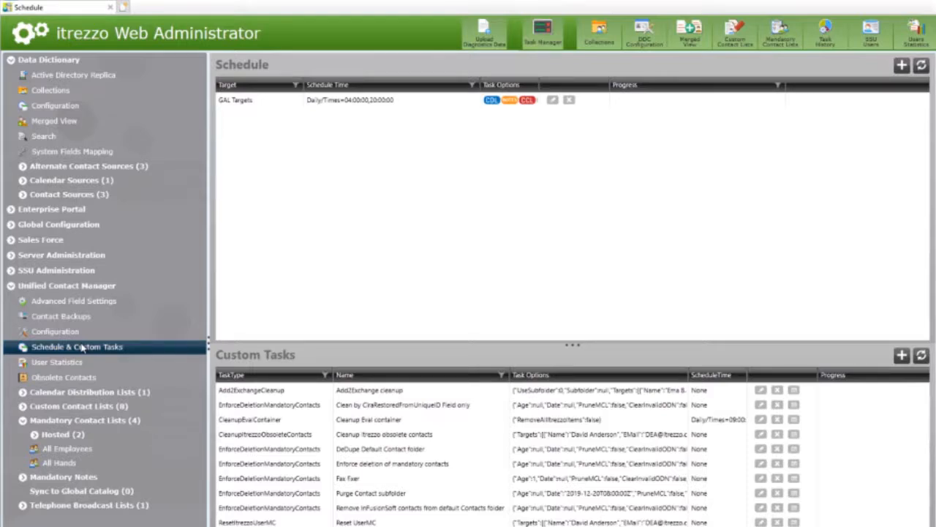
click(903, 66)
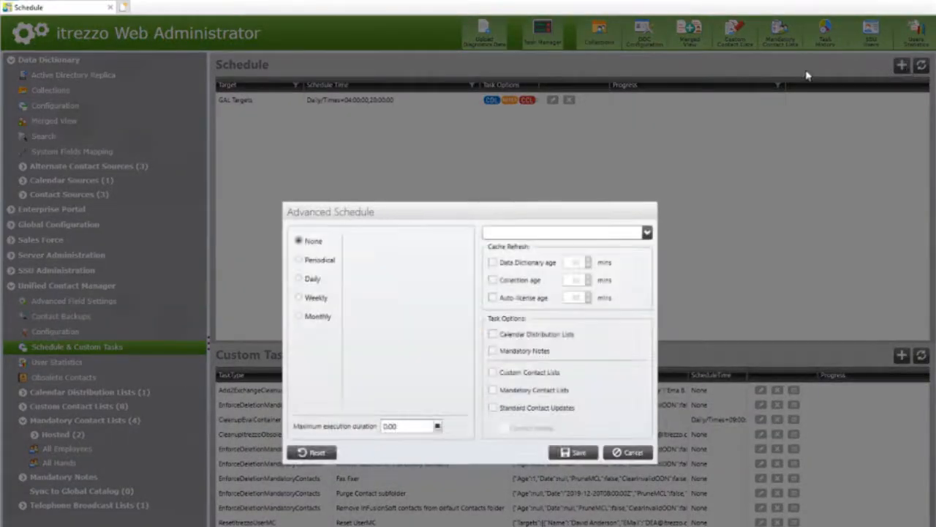
click(299, 278)
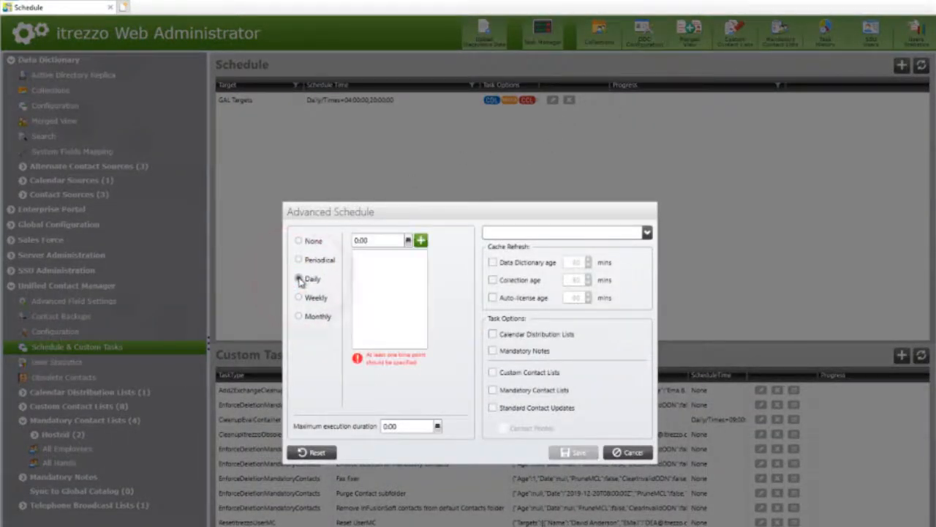
click(409, 241)
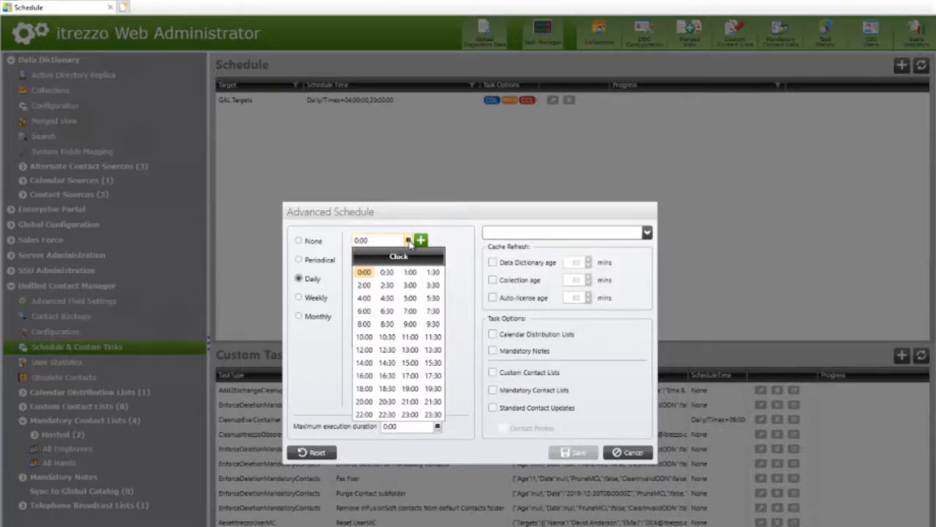
click(387, 389)
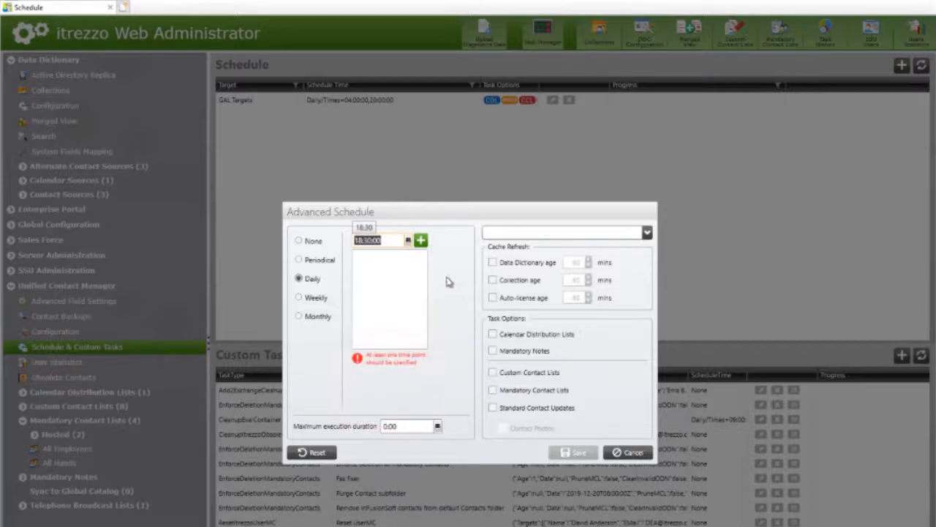
click(421, 242)
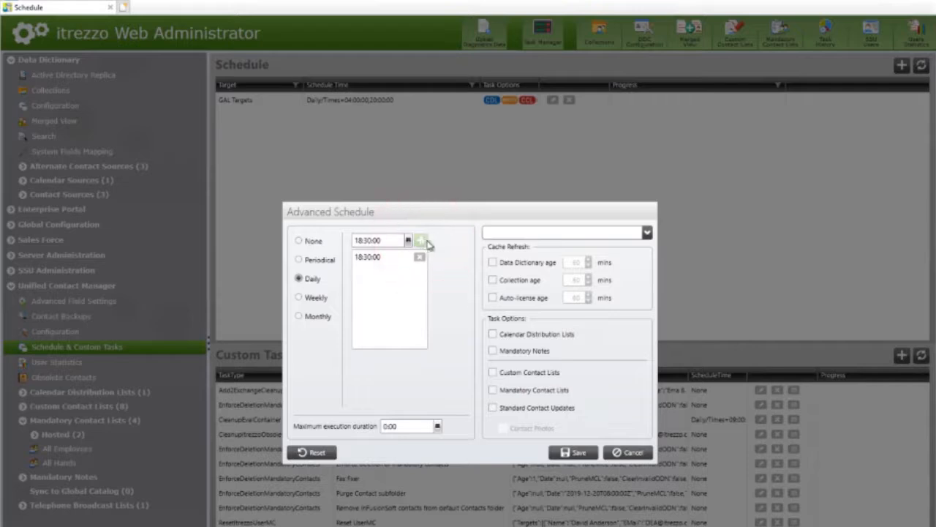
- Choose the GAL Target DPE collection as the target of the new schedule
click(648, 232)
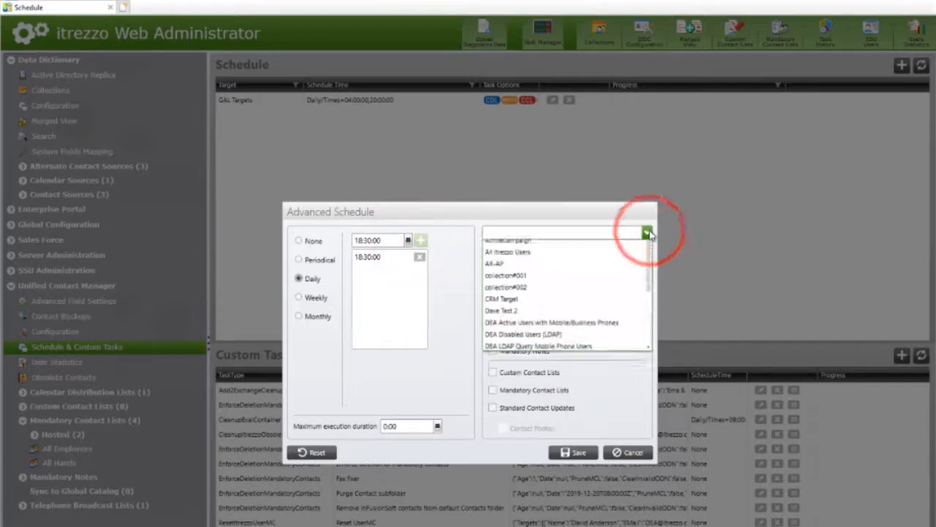
scroll(526, 261, down, 3)
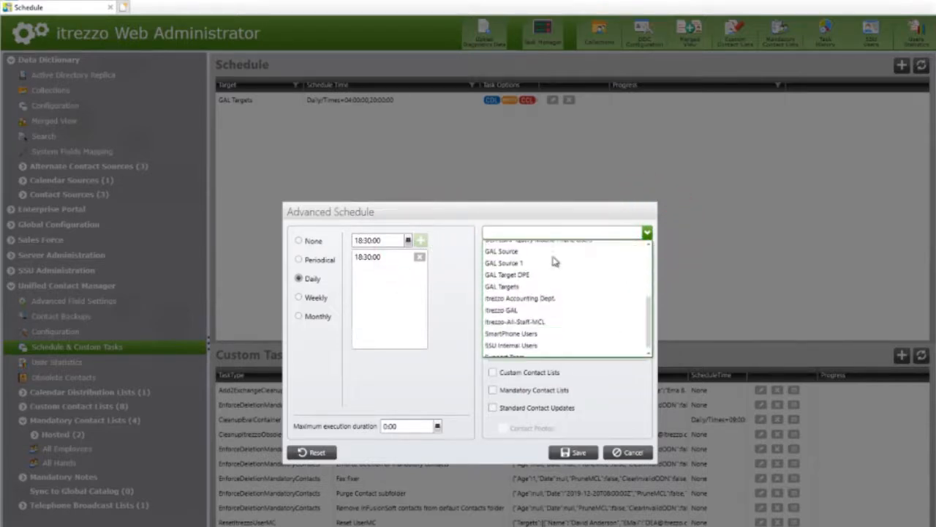
click(545, 275)
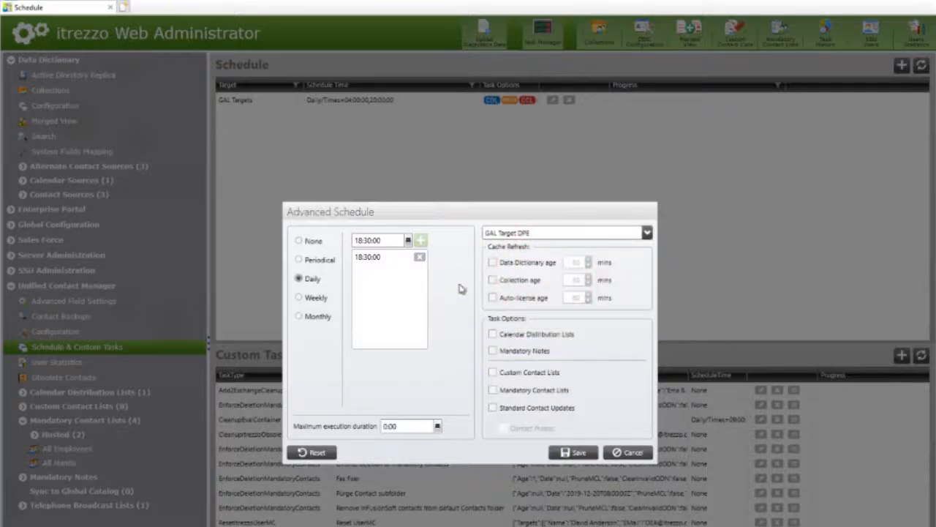
- Set the Data Dictionary, Collection and Auto-license cache refreshes to be forced for the schedule
click(492, 263)
click(492, 263)
click(494, 282)
click(493, 281)
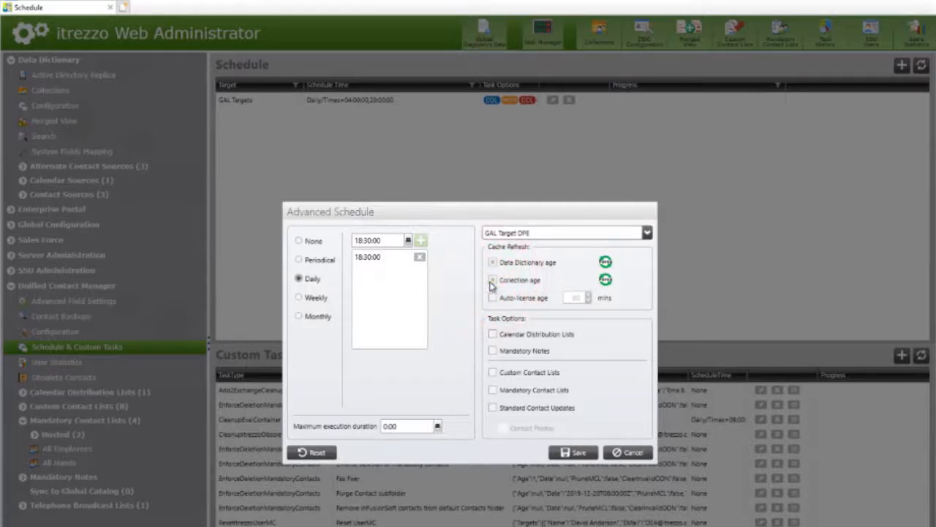
click(493, 297)
click(494, 300)
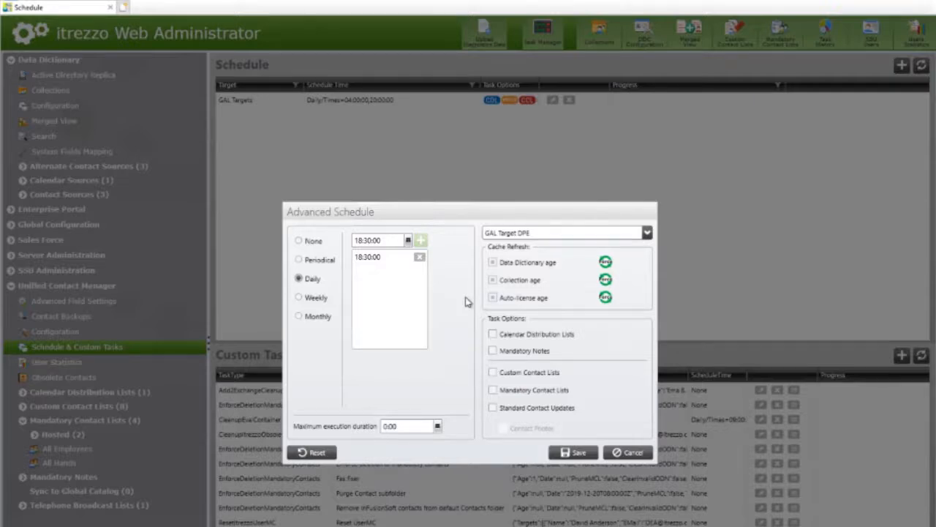
- Enable the Mandatory Contact Lists task with Contact Photos and save the schedule
click(492, 392)
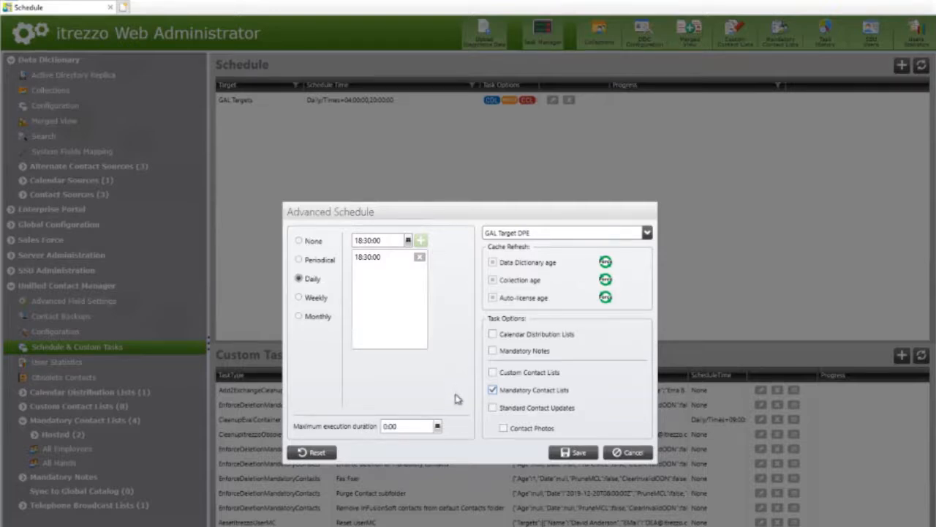
click(504, 428)
click(557, 453)
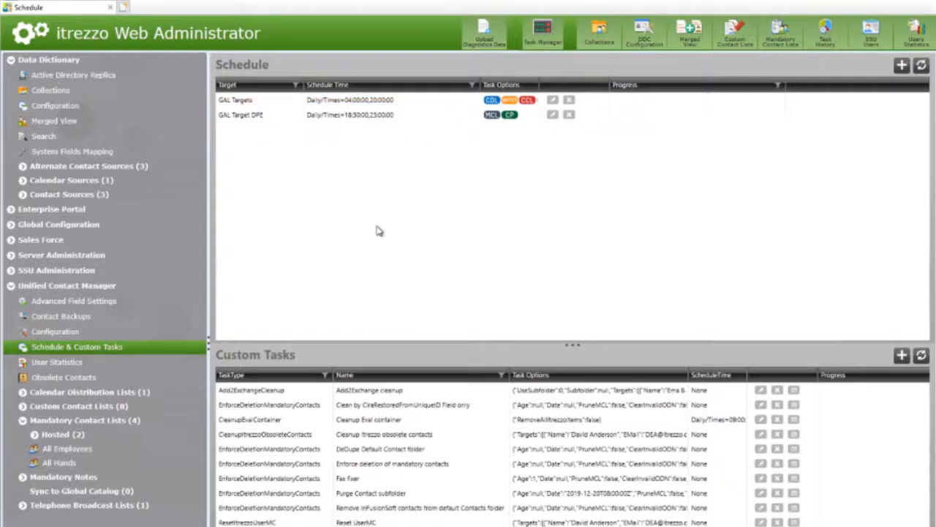
- Run the GAL Target DPE schedule immediately
right_click(260, 119)
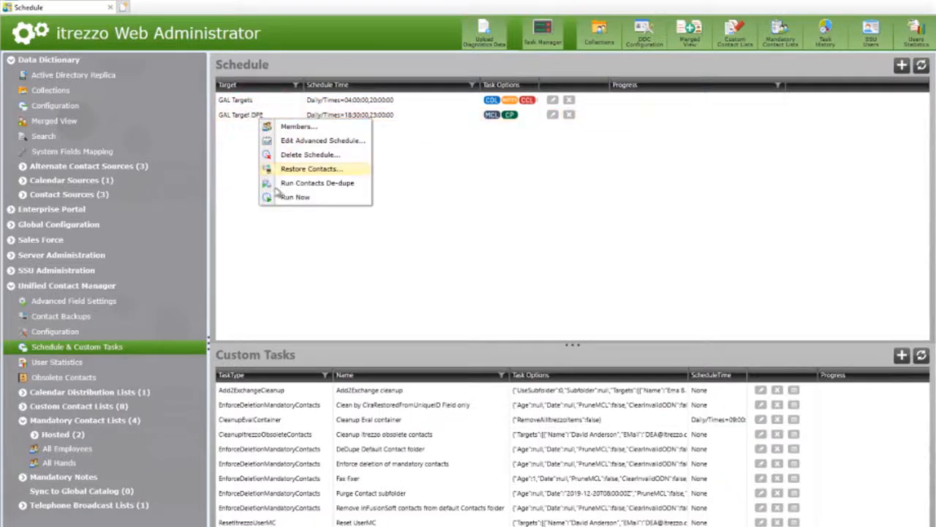
click(296, 198)
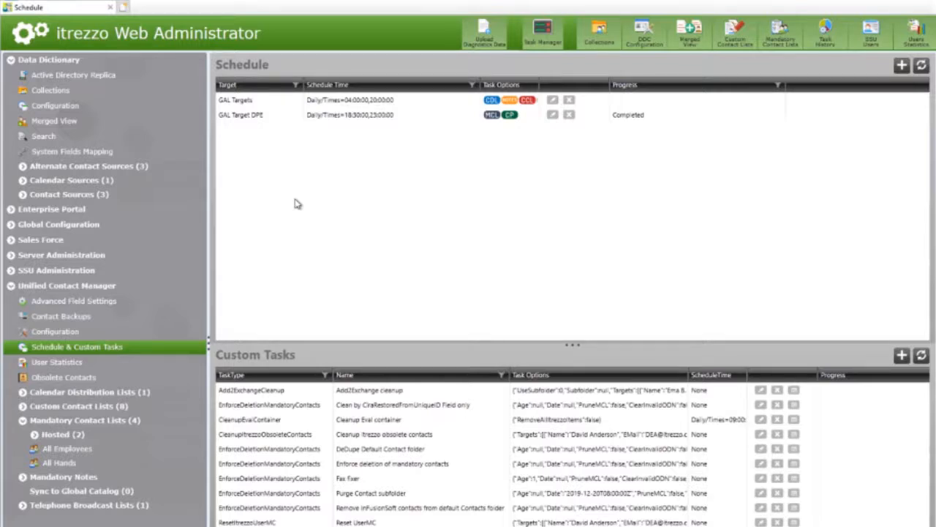
- From User Statistics, view the first listed user's mailbox contacts to check their assigned categories, then close the mailbox view
click(65, 364)
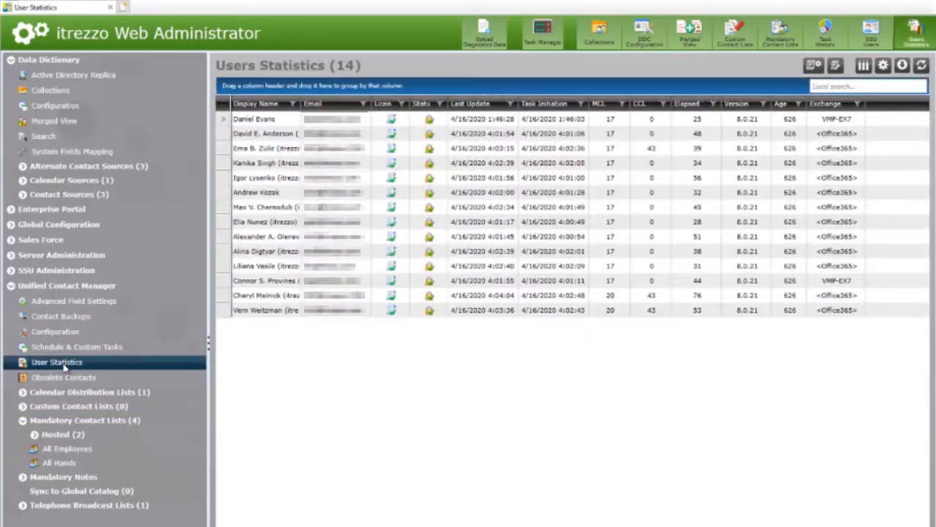
right_click(280, 122)
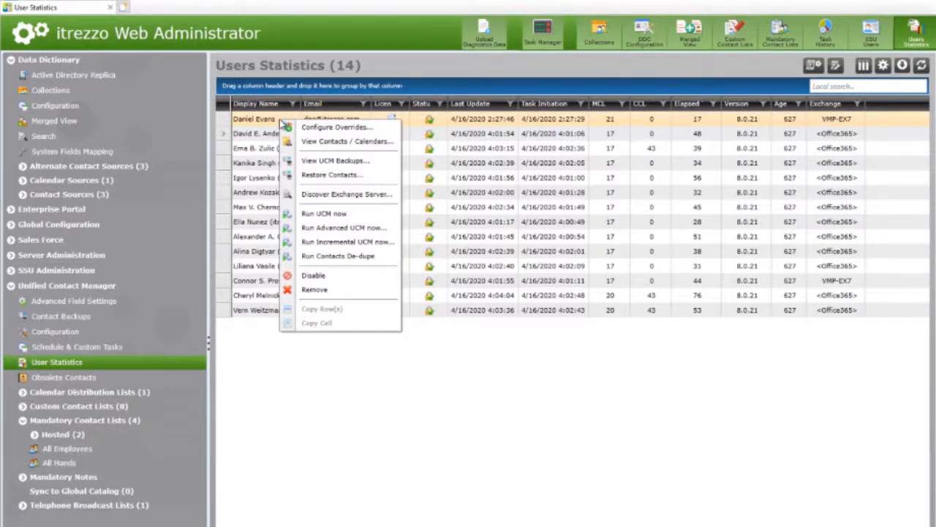
click(304, 141)
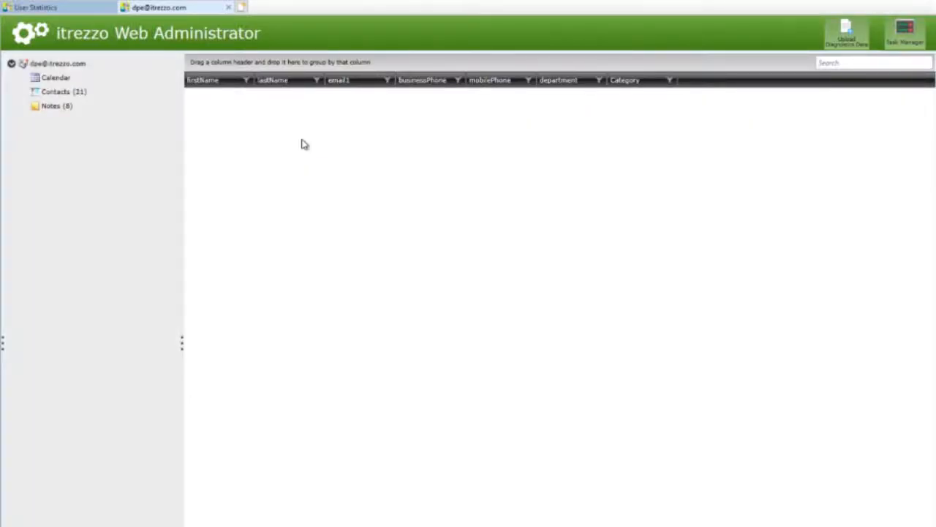
click(64, 93)
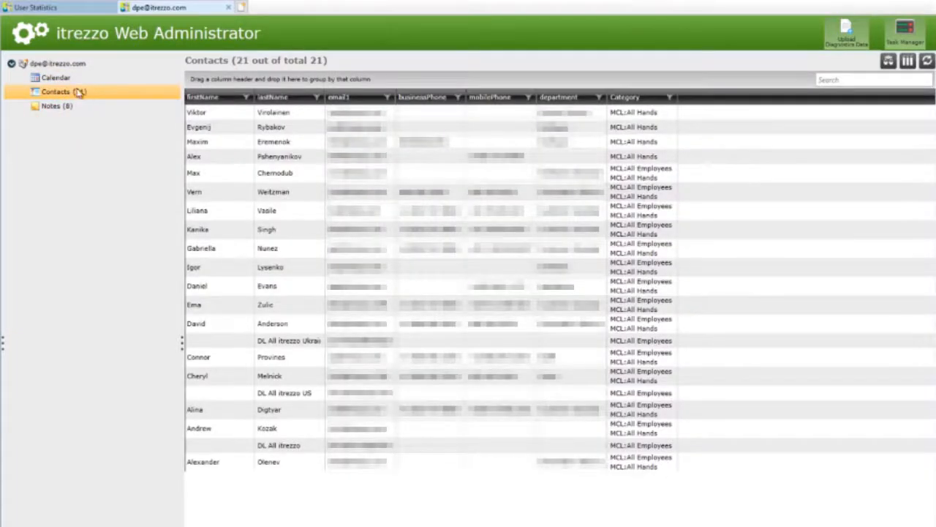
click(229, 9)
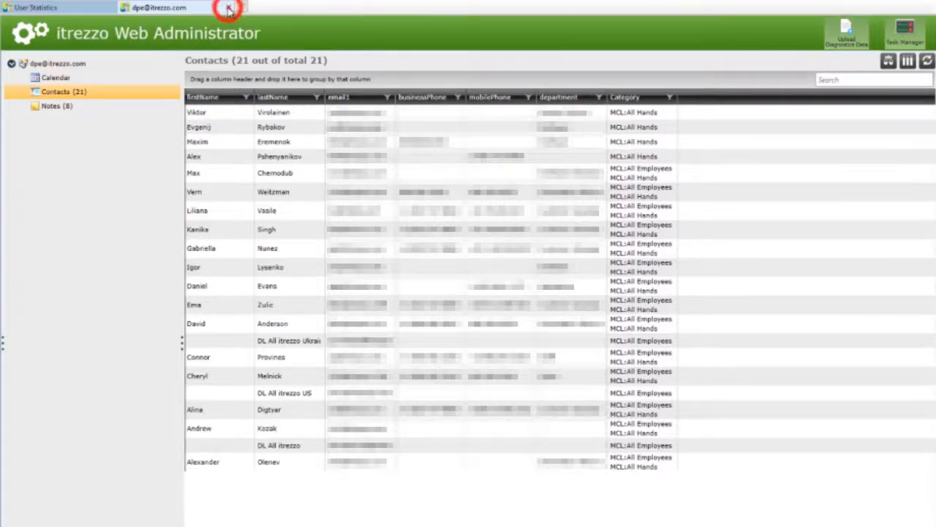